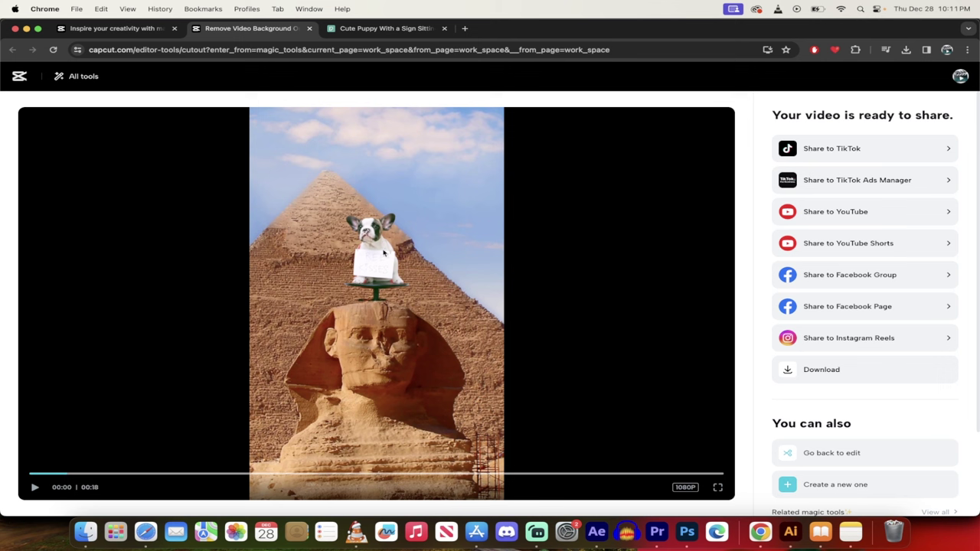
Switch to the Pexels 'Cute Puppy With a Sign' video page in Chrome.
left_click(369, 29)
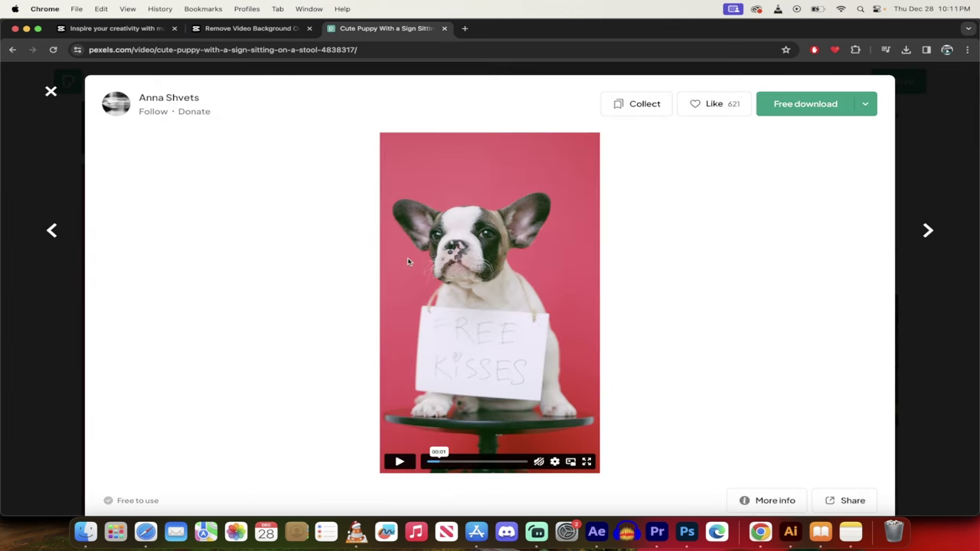
Play and pause the Pexels puppy preview, then go back to the CapCut homepage.
left_click(399, 462)
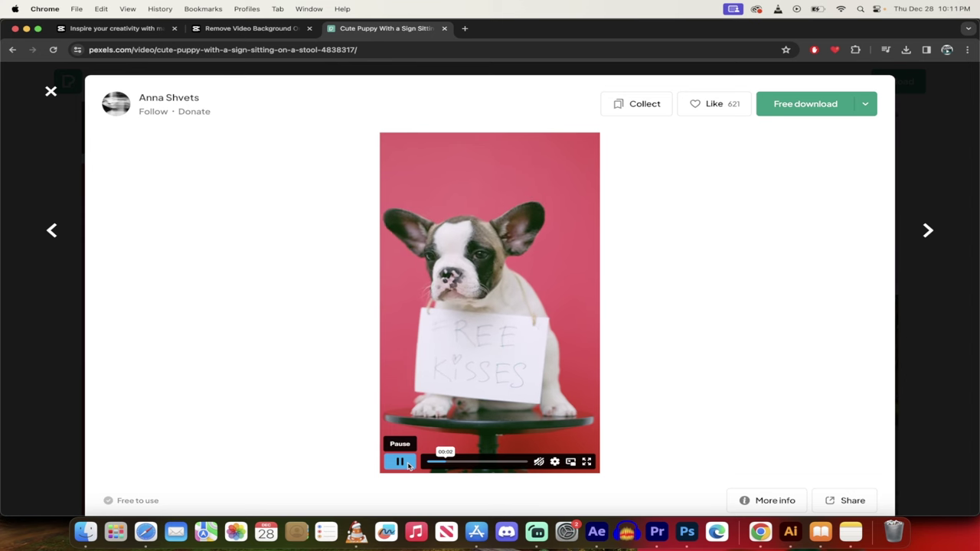
left_click(408, 465)
left_click(260, 29)
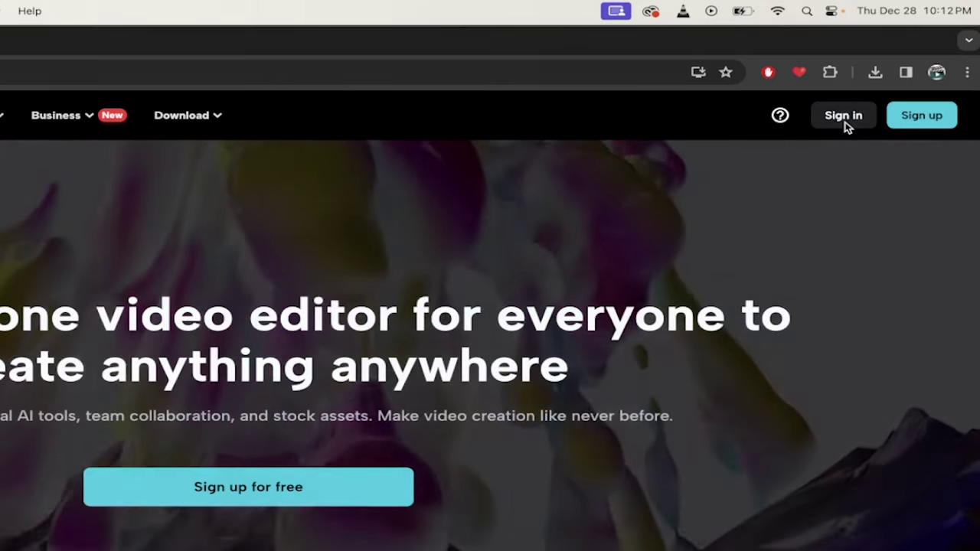
Sign in to CapCut Online with Continue with Google, choosing the Google account.
left_click(847, 125)
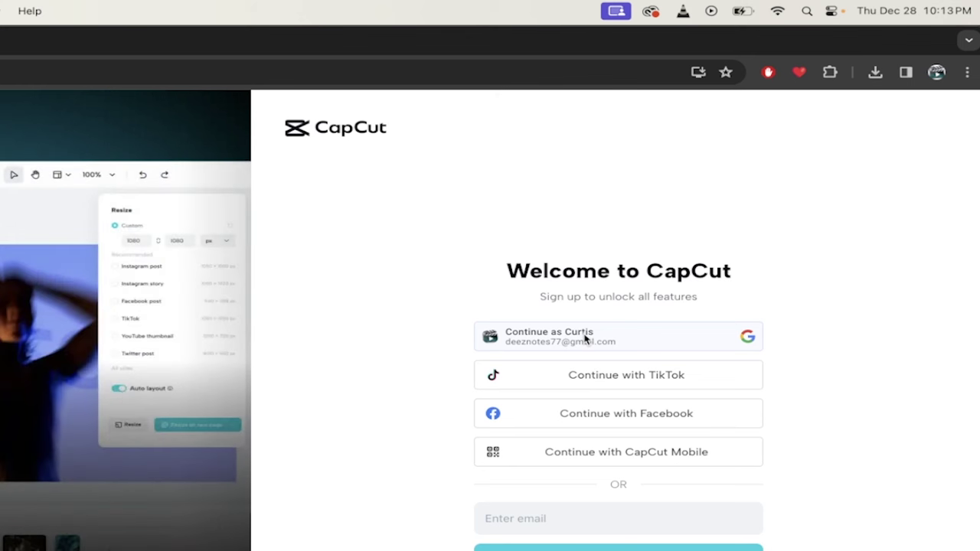
left_click(586, 339)
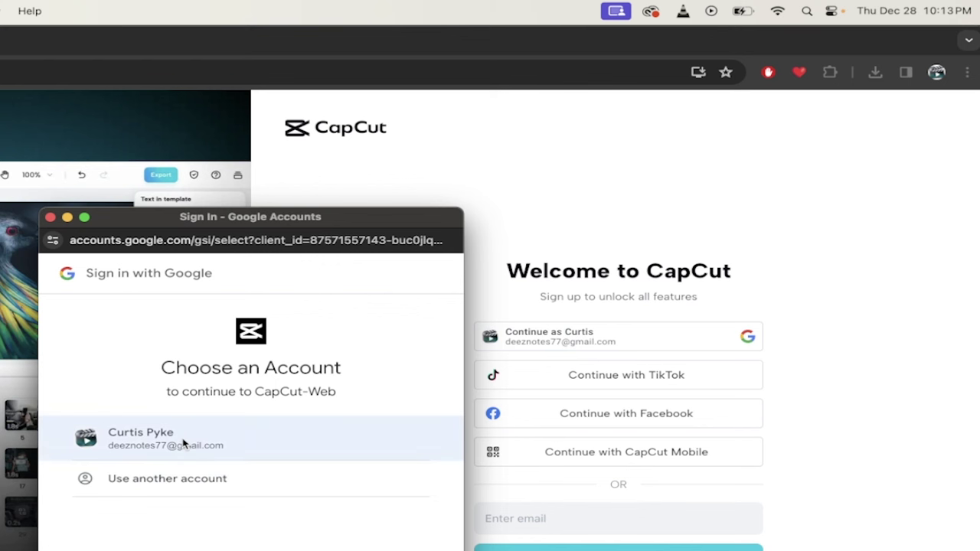
left_click(138, 444)
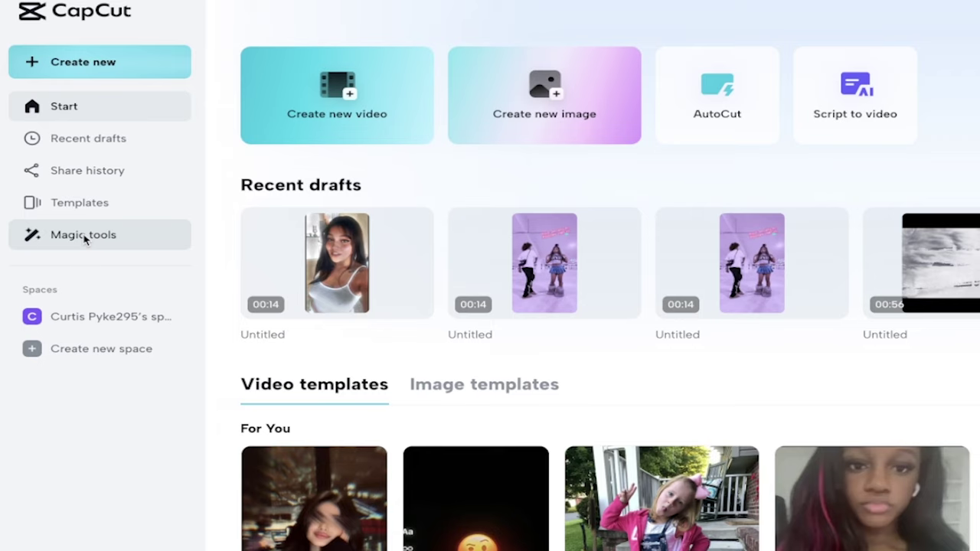
Open Magic tools and locate Remove background in the For videos section.
left_click(84, 237)
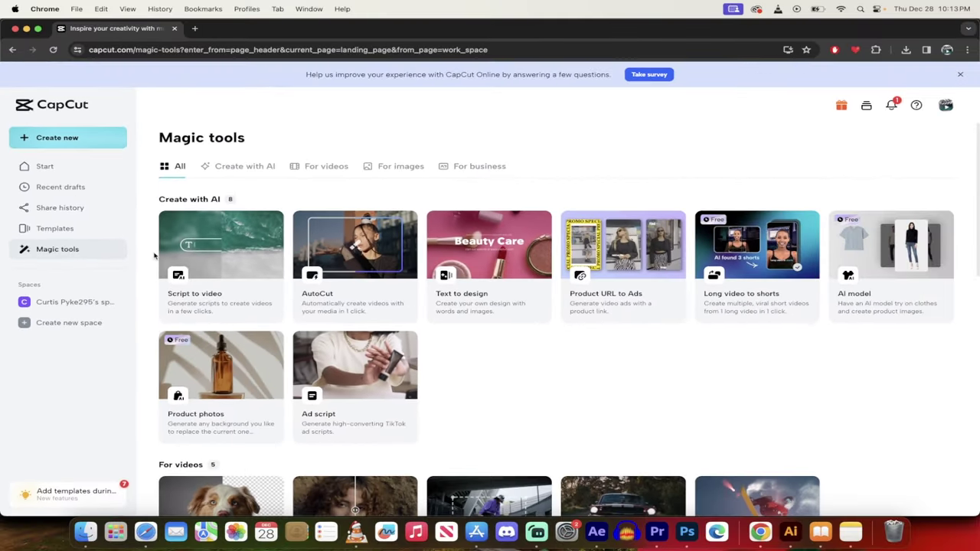
scroll(154, 257, "down", 1)
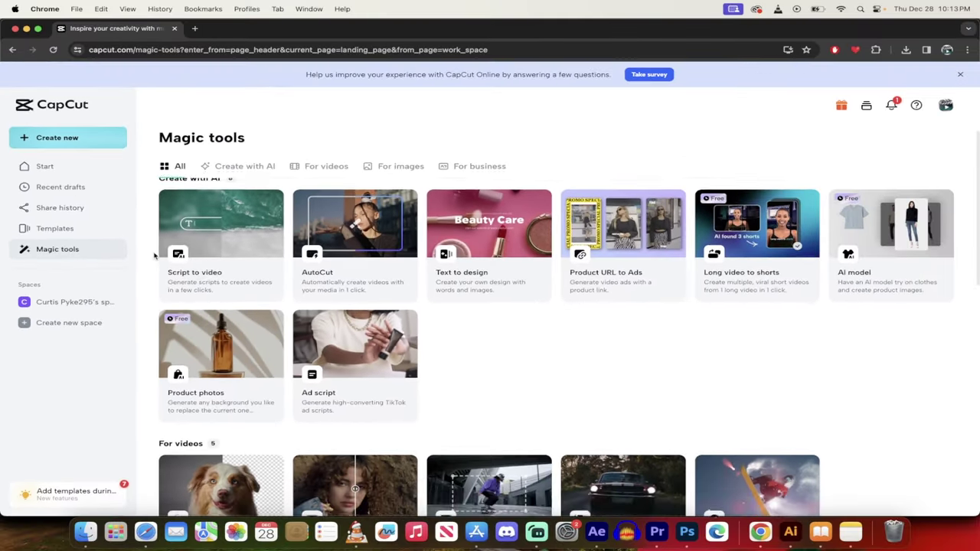
scroll(154, 256, "up", 1)
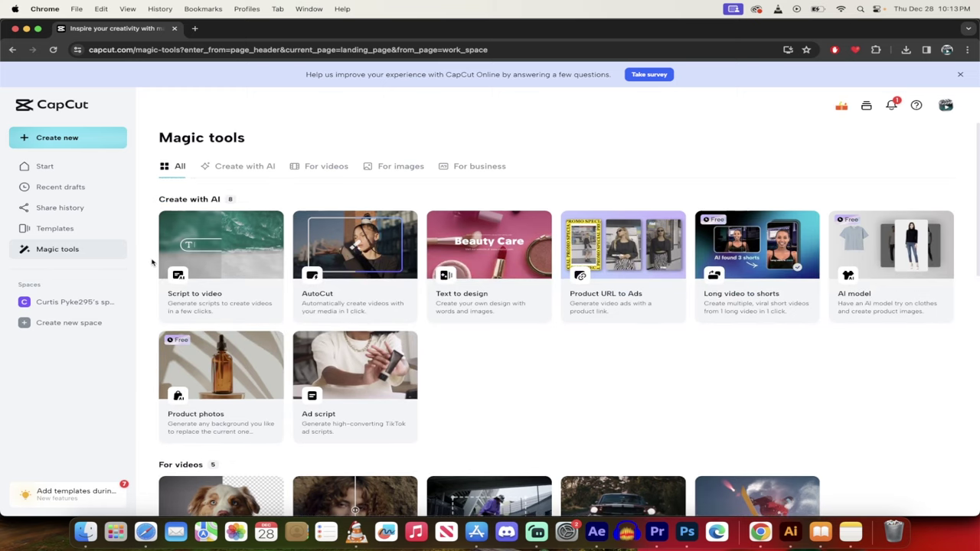
scroll(152, 263, "down", 1)
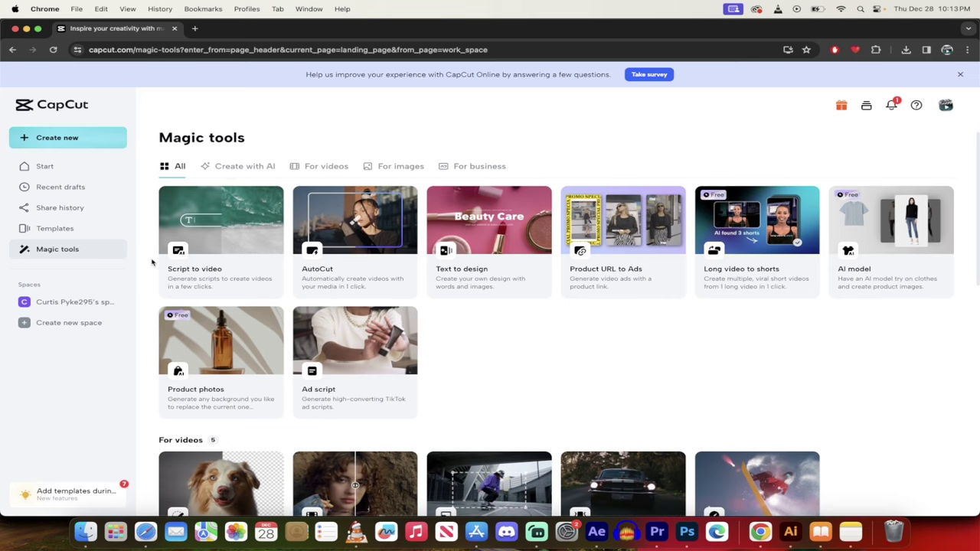
scroll(153, 262, "down", 2)
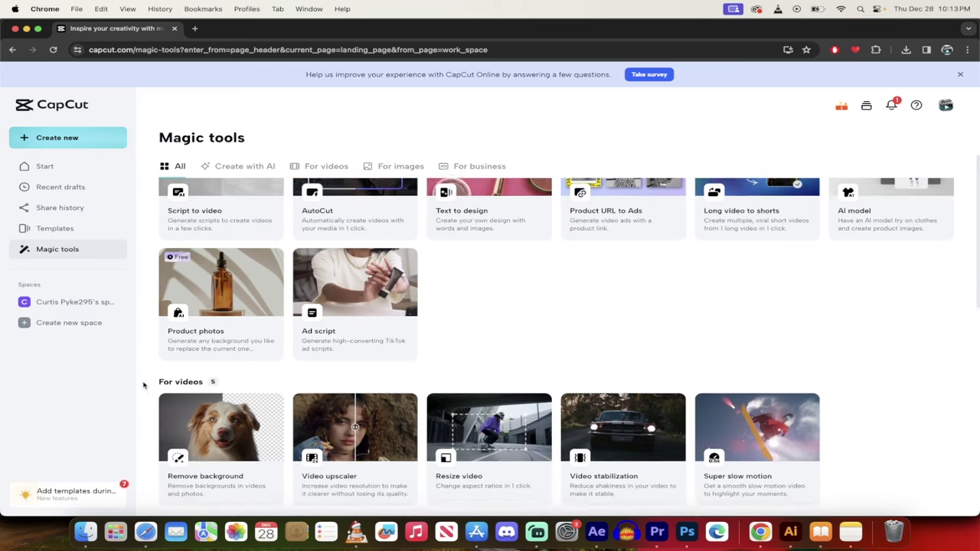
scroll(151, 387, "up", 2)
scroll(155, 371, "down", 5)
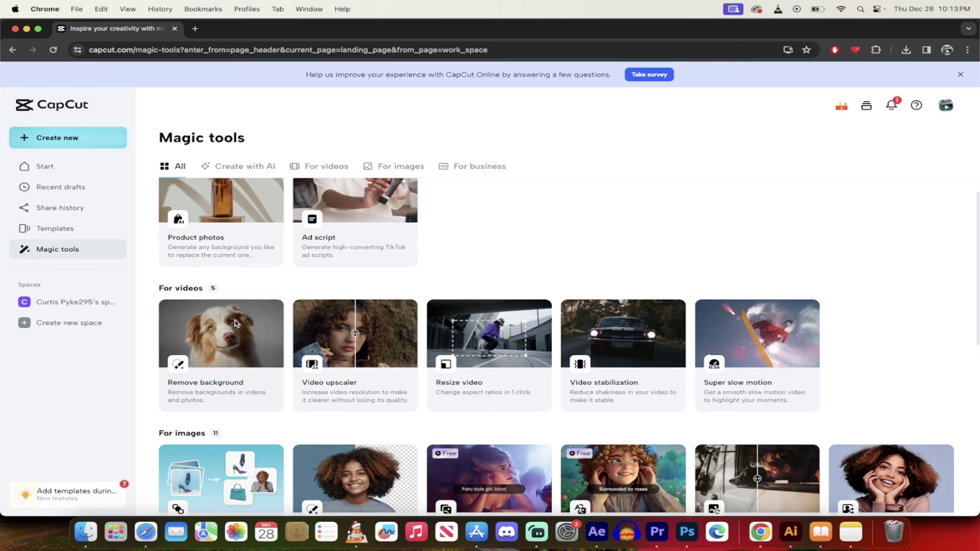
left_click(219, 340)
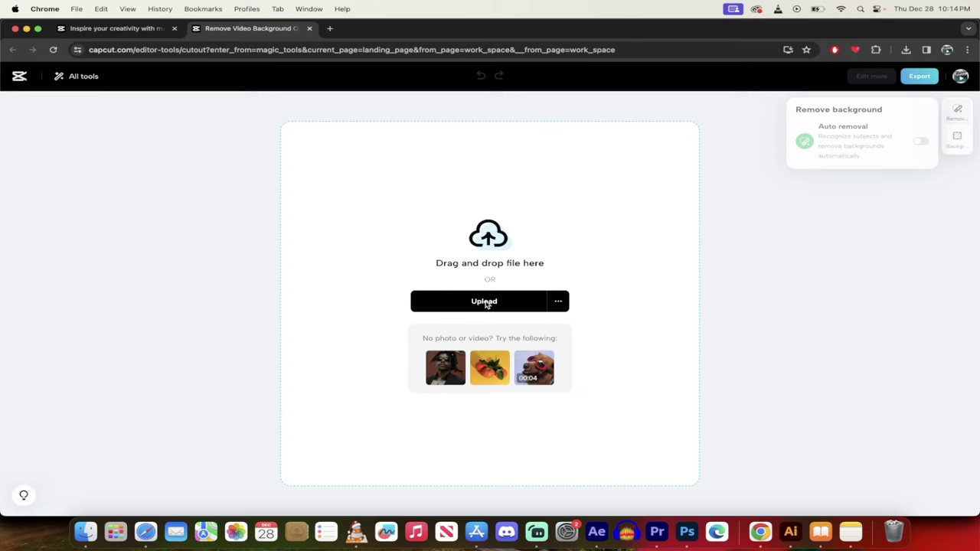
left_click(485, 304)
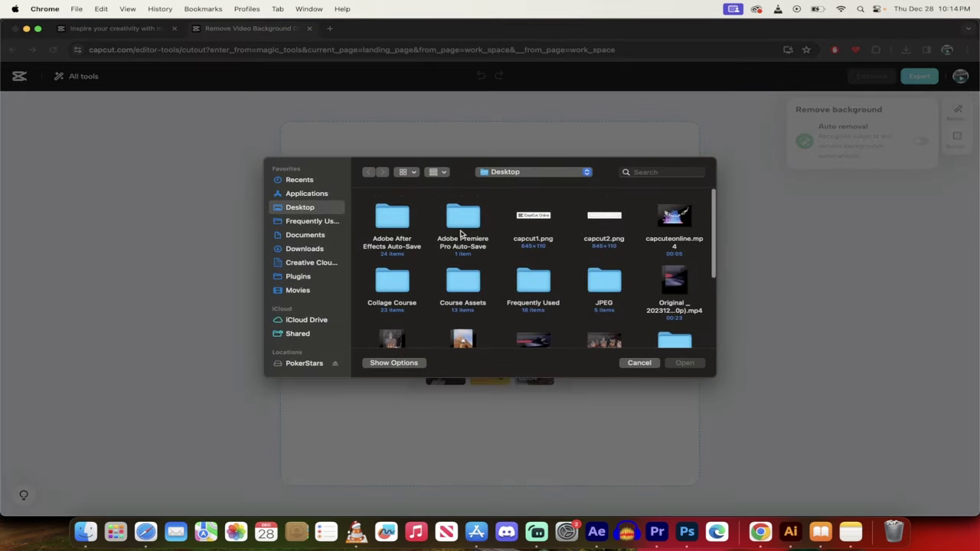
scroll(462, 252, "down", 5)
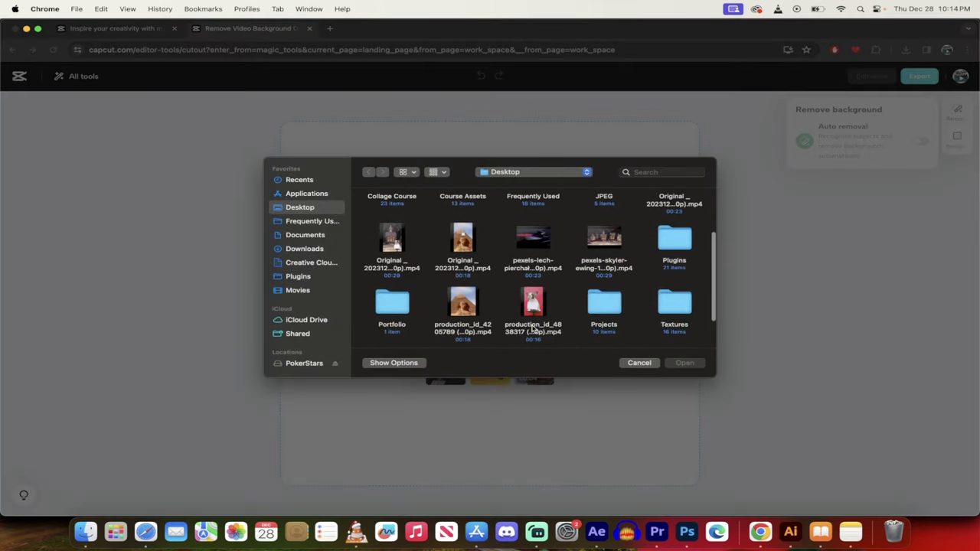
left_click(528, 331)
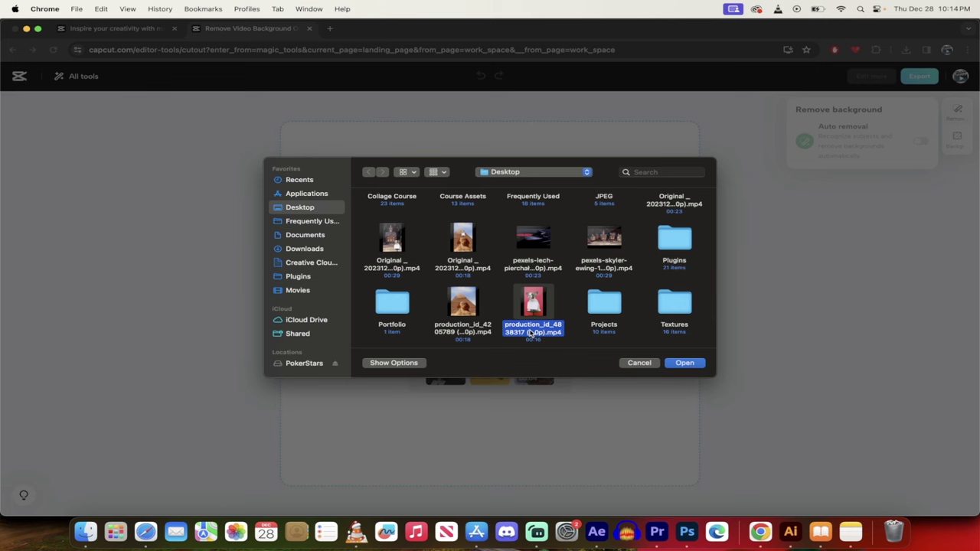
left_click(698, 365)
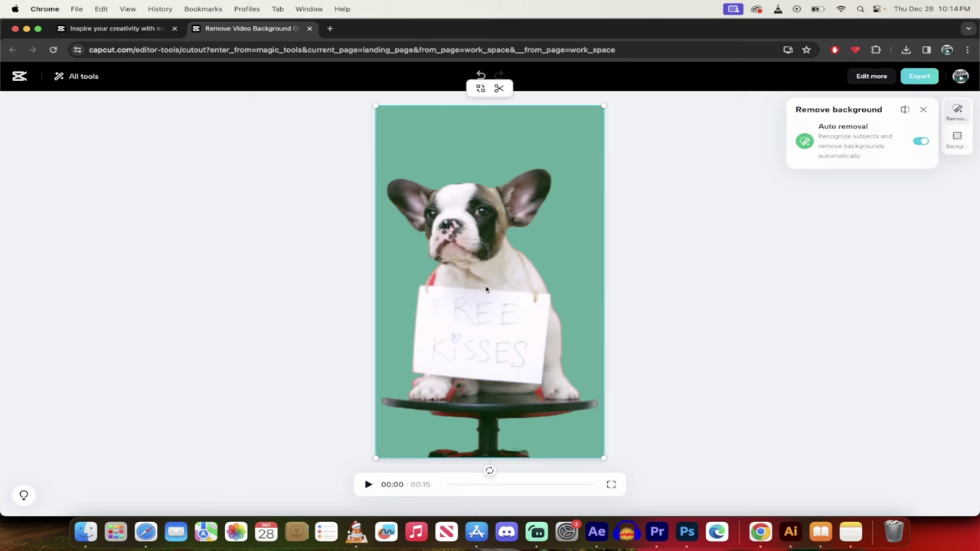
Fill the background behind the cut-out puppy with the orange colour swatch.
left_click(922, 109)
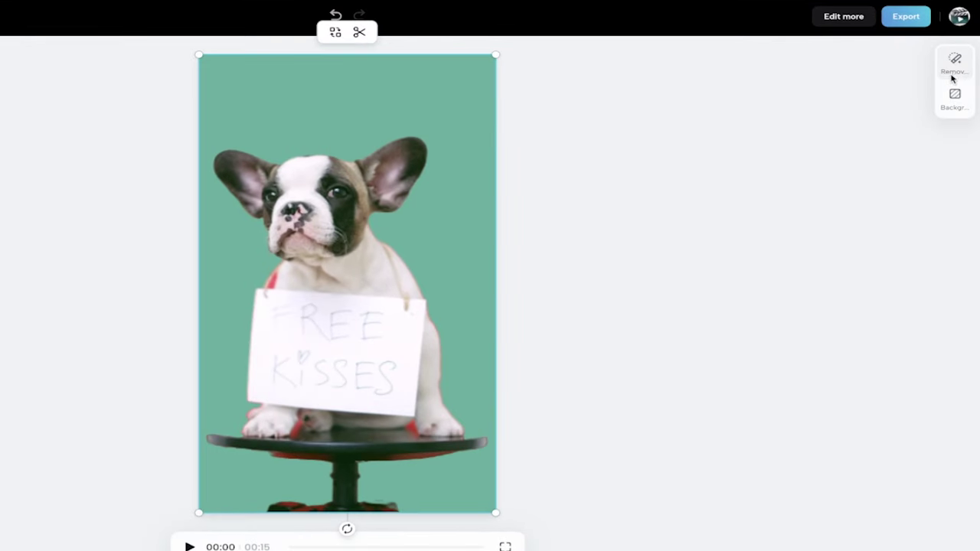
left_click(955, 62)
left_click(954, 98)
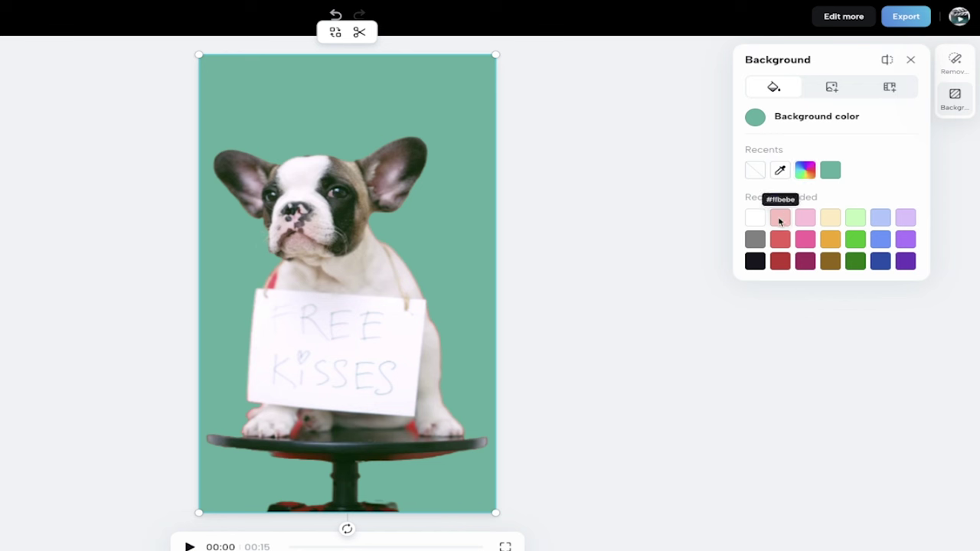
left_click(831, 240)
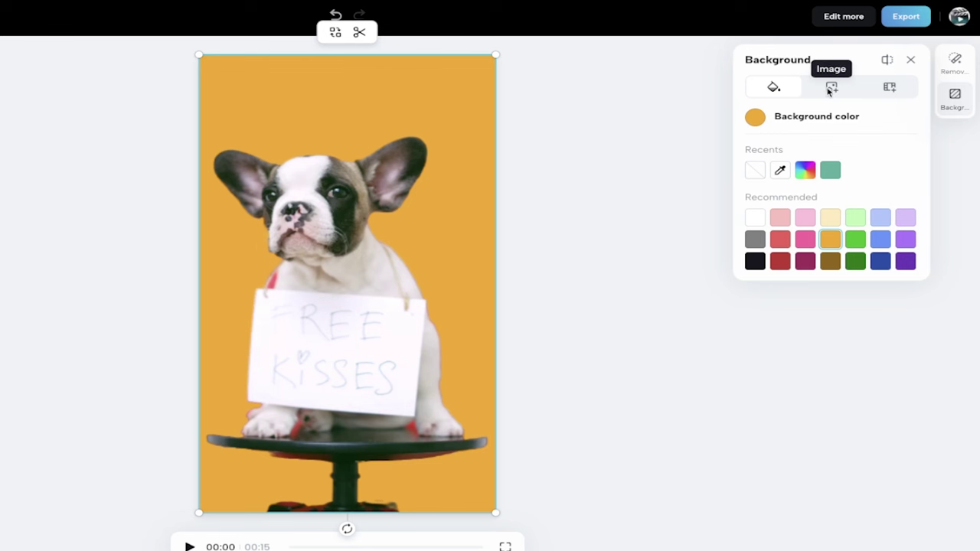
left_click(886, 89)
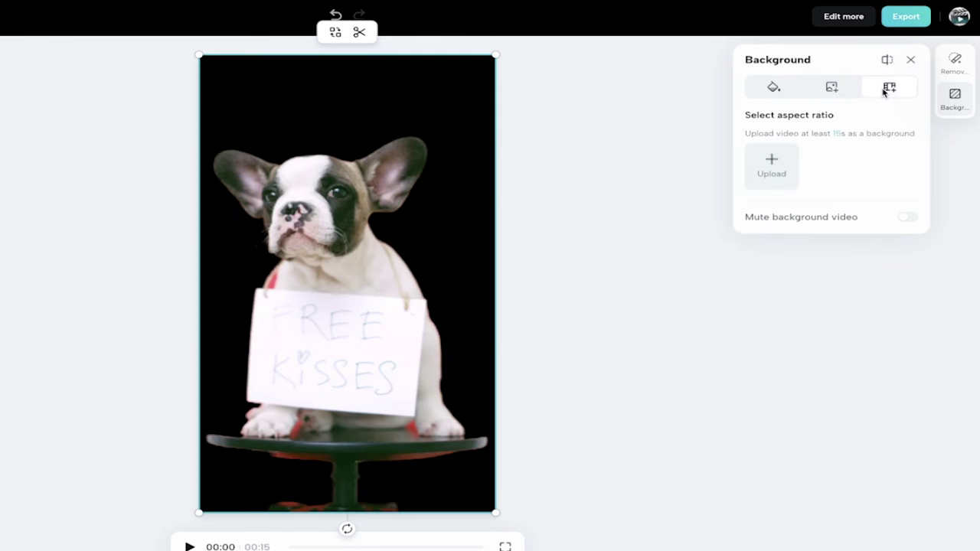
left_click(770, 169)
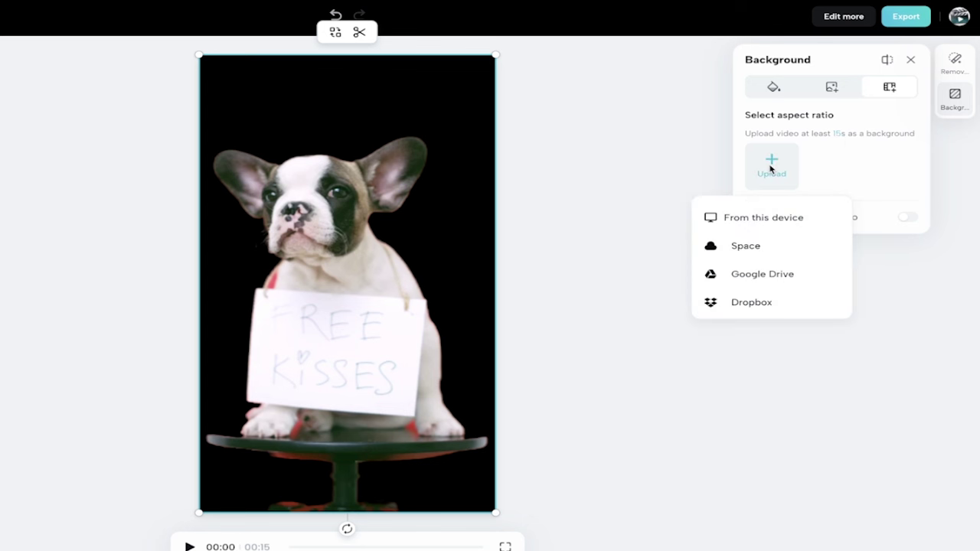
left_click(760, 220)
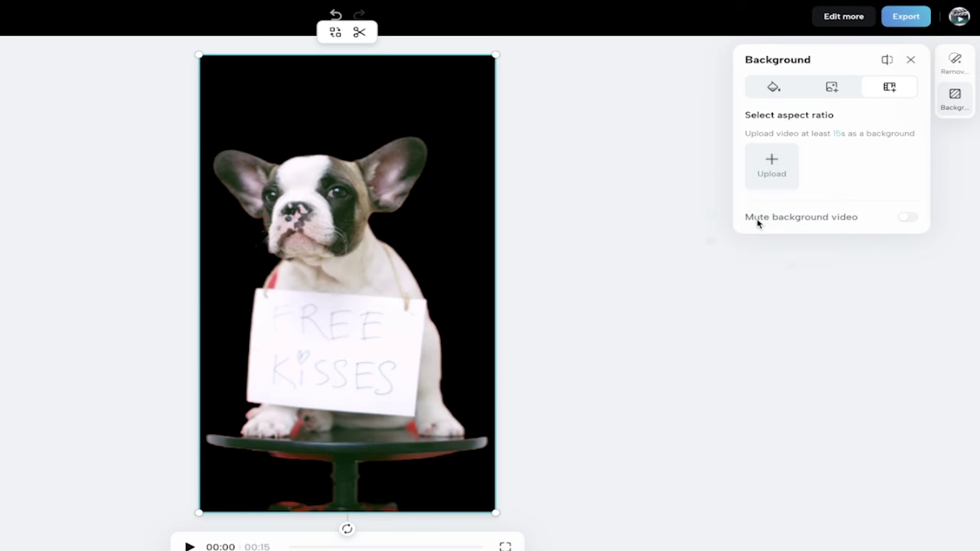
scroll(394, 243, "down", 5)
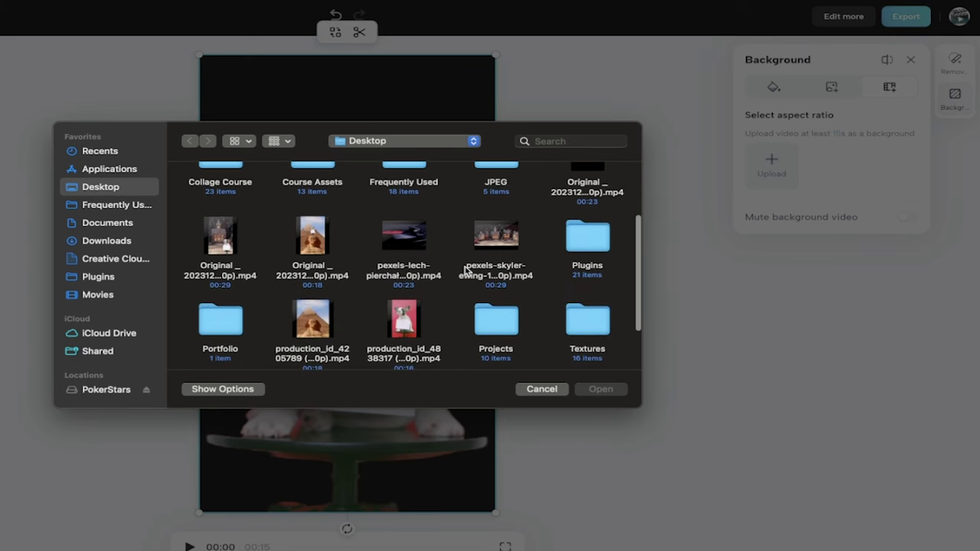
scroll(466, 271, "down", 1)
left_click(498, 254)
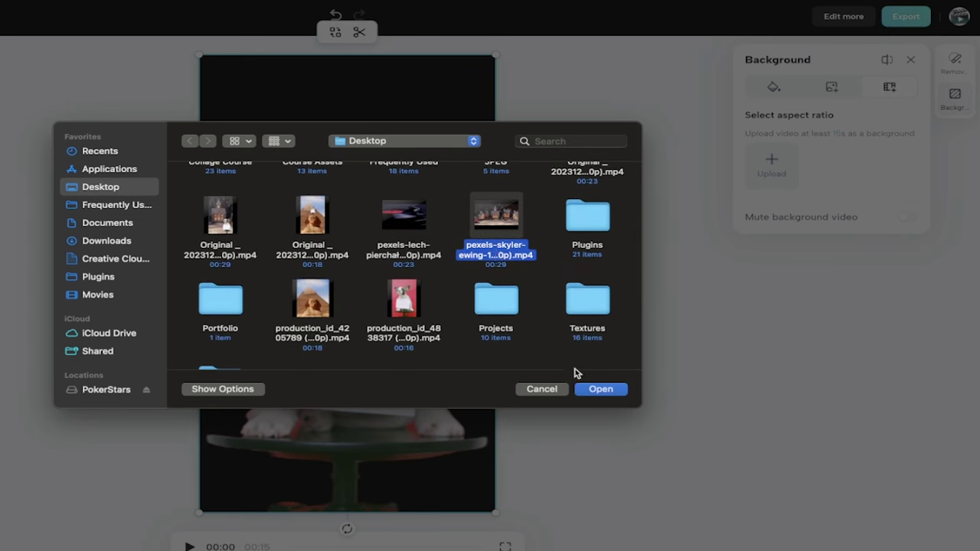
left_click(602, 389)
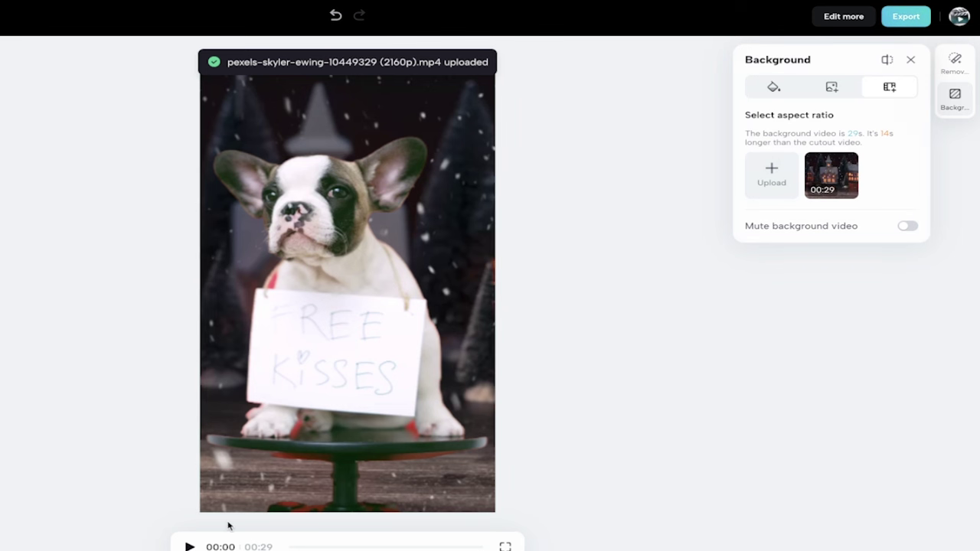
left_click(189, 547)
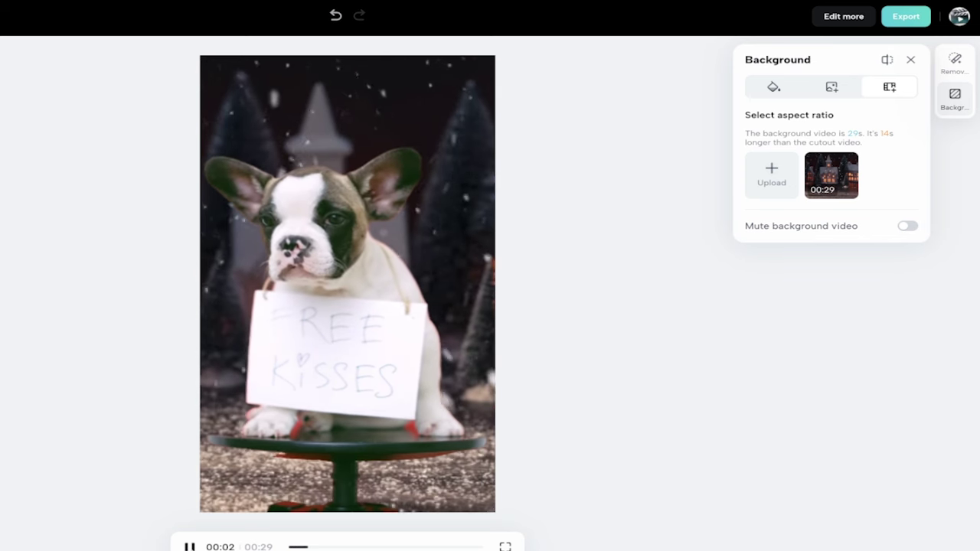
key("space")
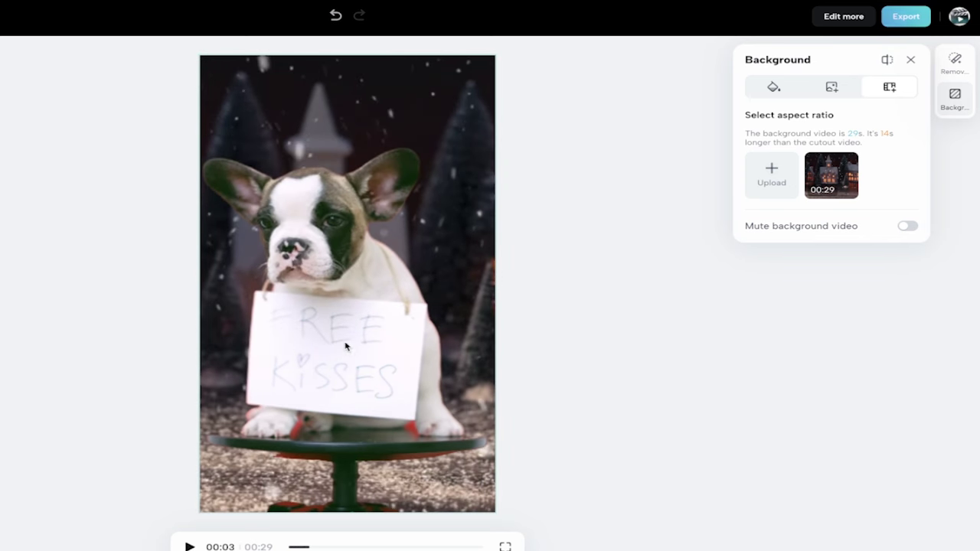
left_click(351, 283)
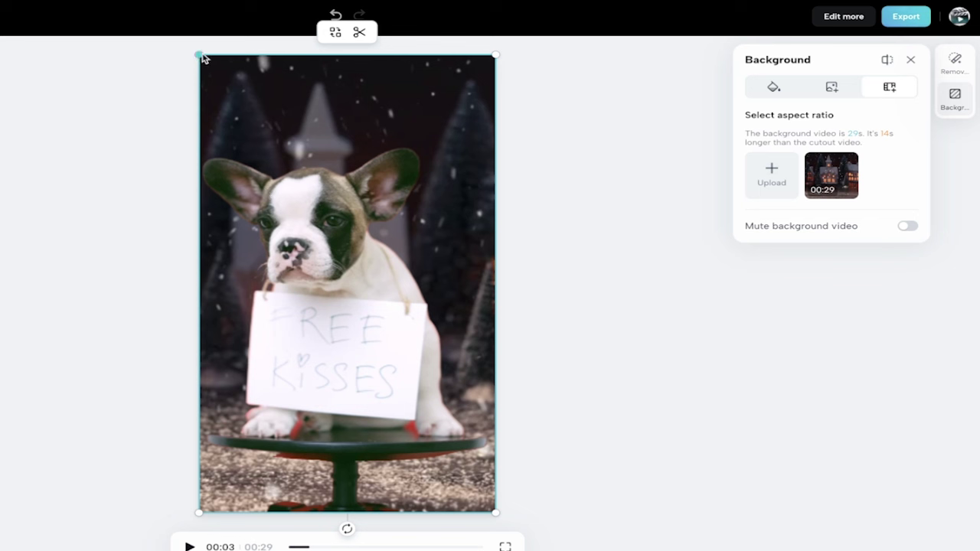
Scale the puppy down into the lower-right corner, then replay the preview from the start.
left_click_drag(201, 57, 473, 374)
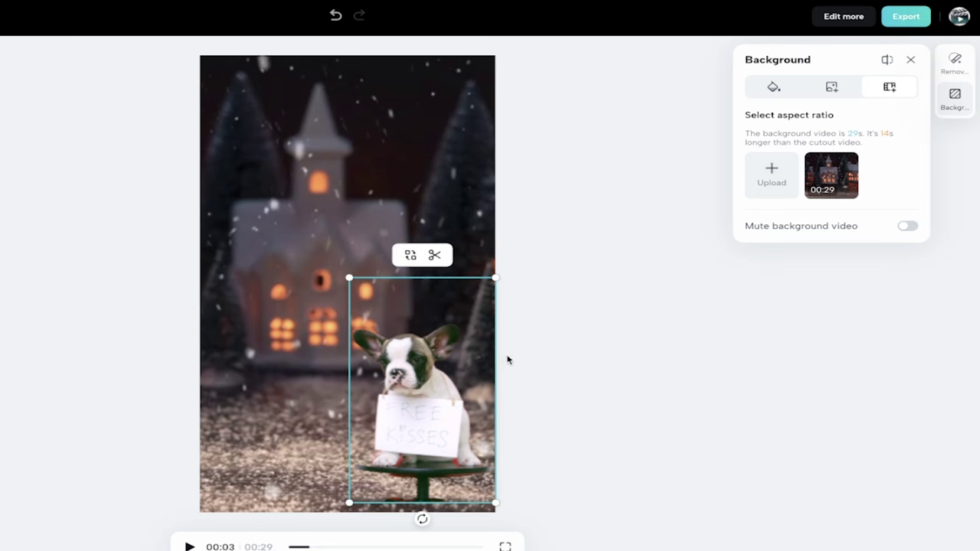
left_click_drag(307, 546, 288, 546)
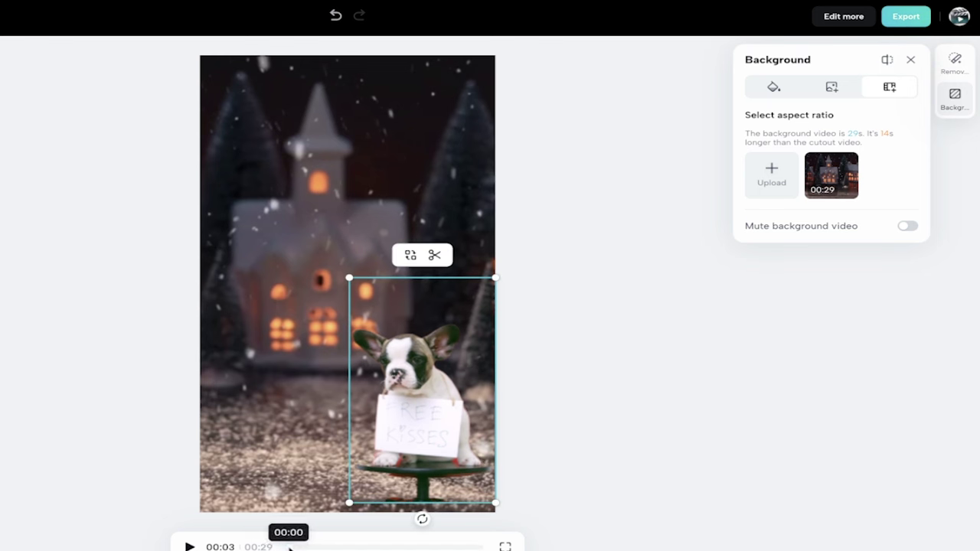
left_click(189, 547)
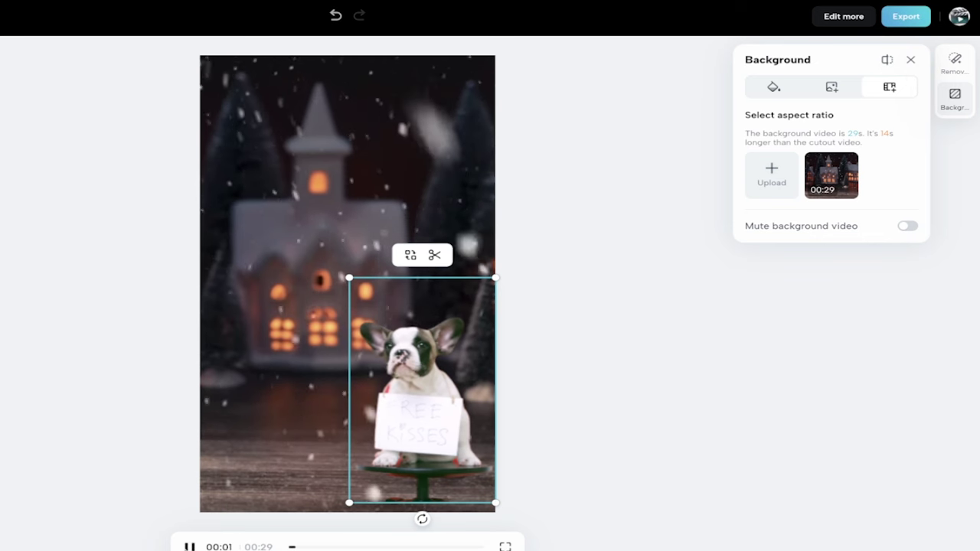
key("space")
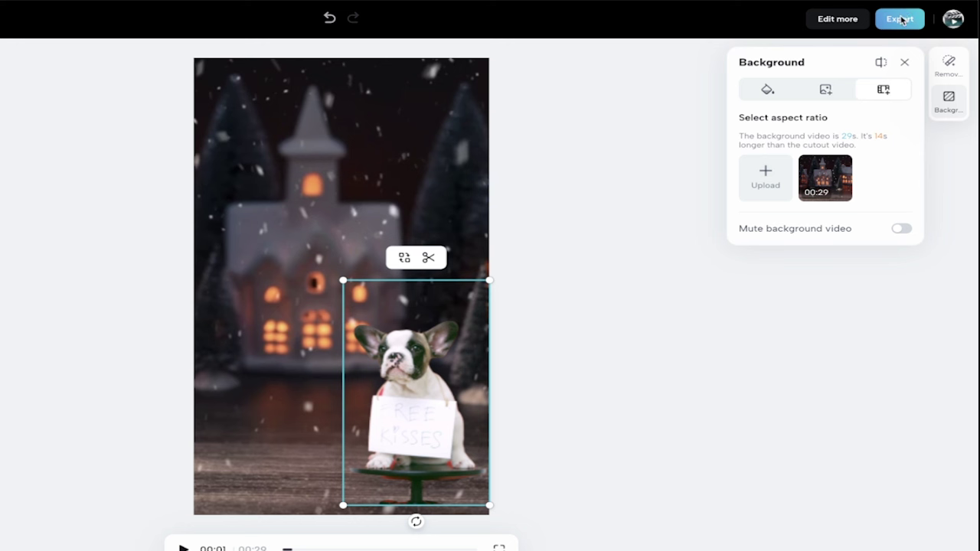
Export as 1080p MP4 at High quality and 30fps, leaving save-as-project off.
left_click(902, 61)
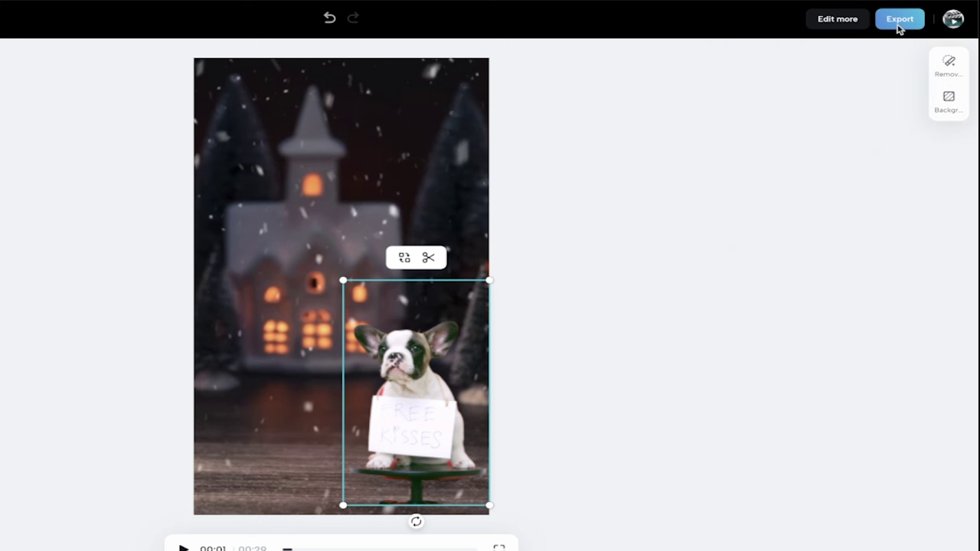
left_click(899, 23)
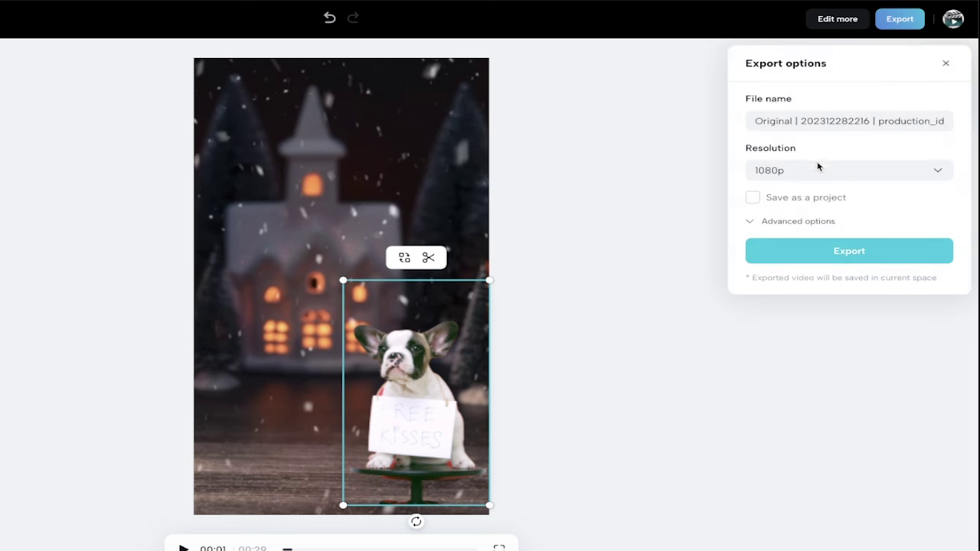
left_click(753, 199)
left_click(753, 198)
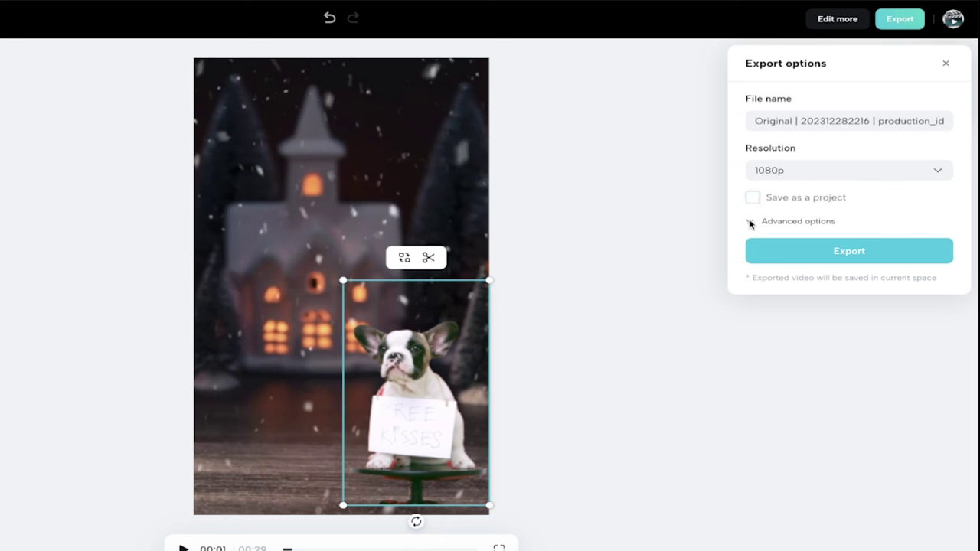
left_click(750, 222)
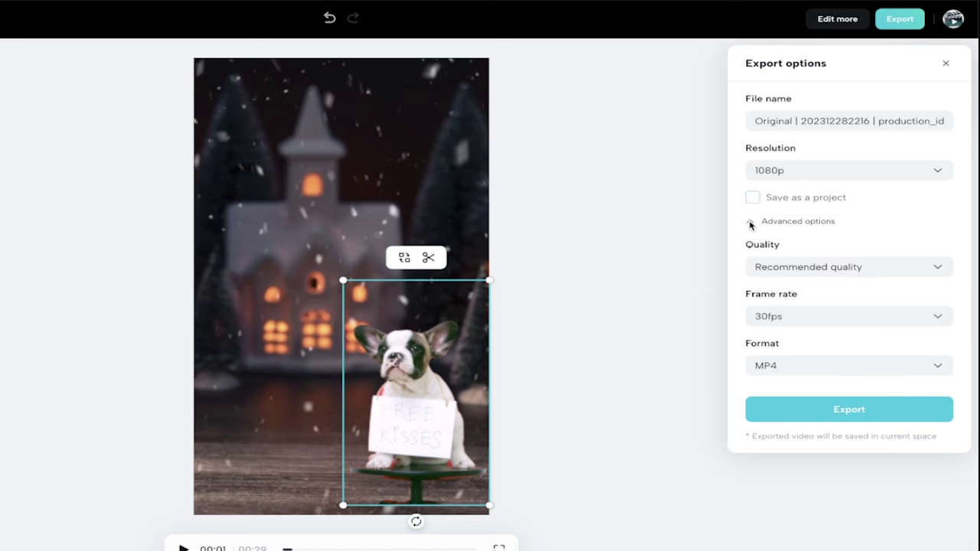
left_click(800, 271)
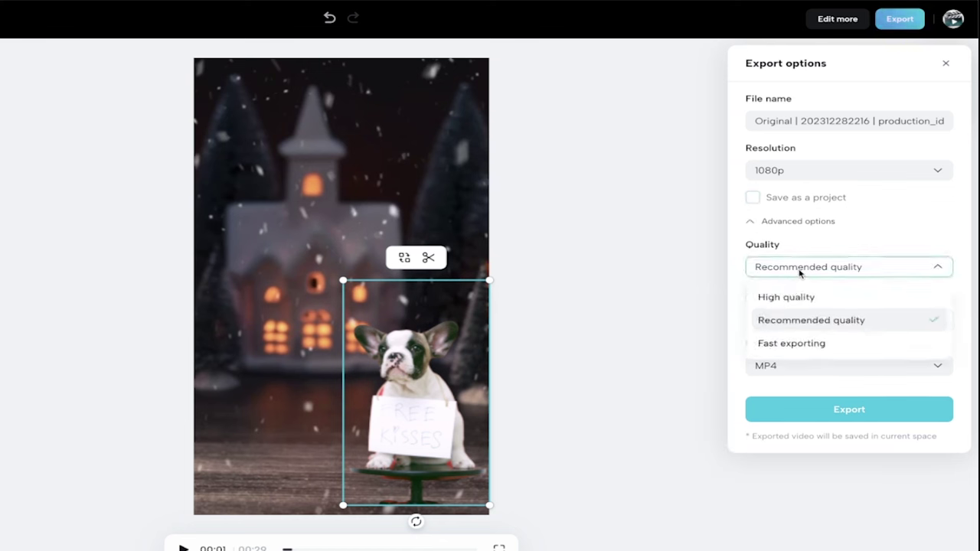
left_click(793, 296)
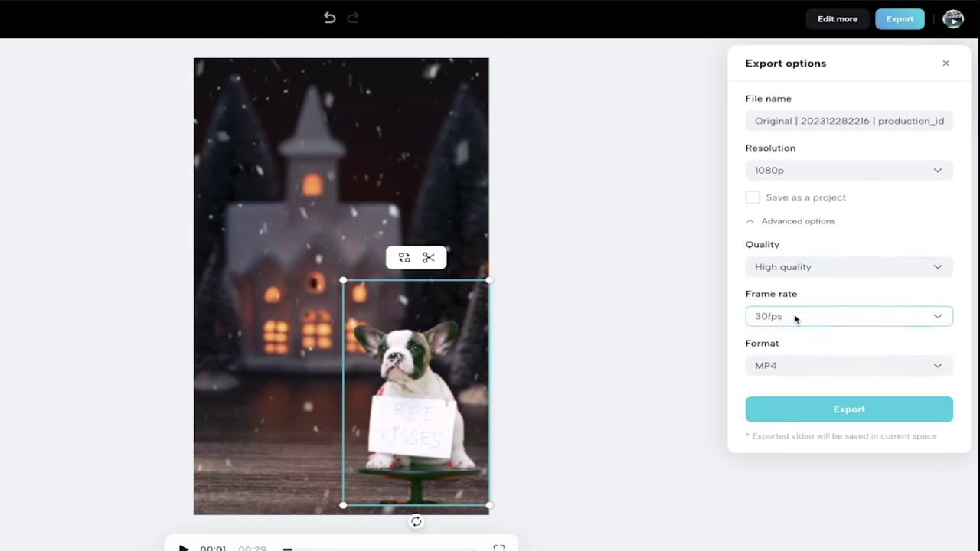
left_click(794, 318)
left_click(793, 318)
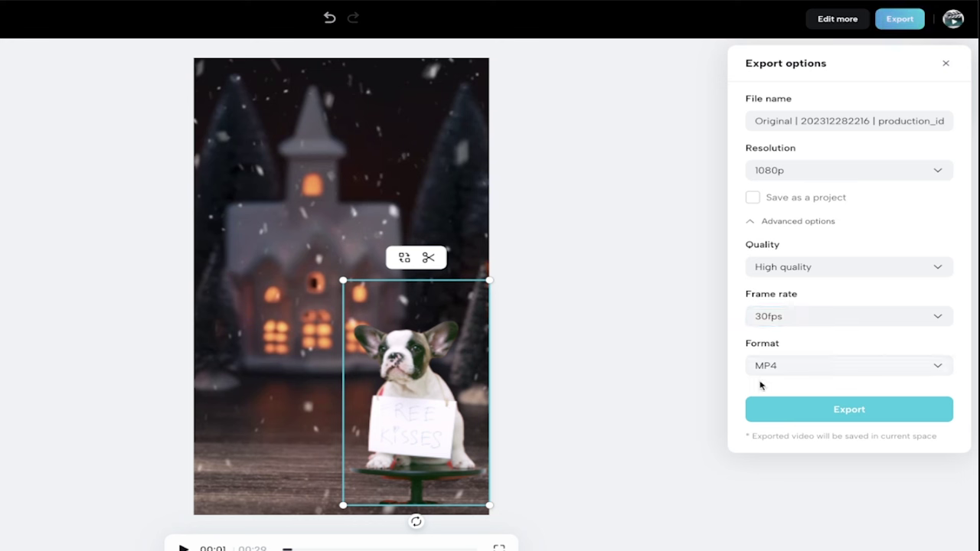
left_click(812, 370)
left_click(811, 370)
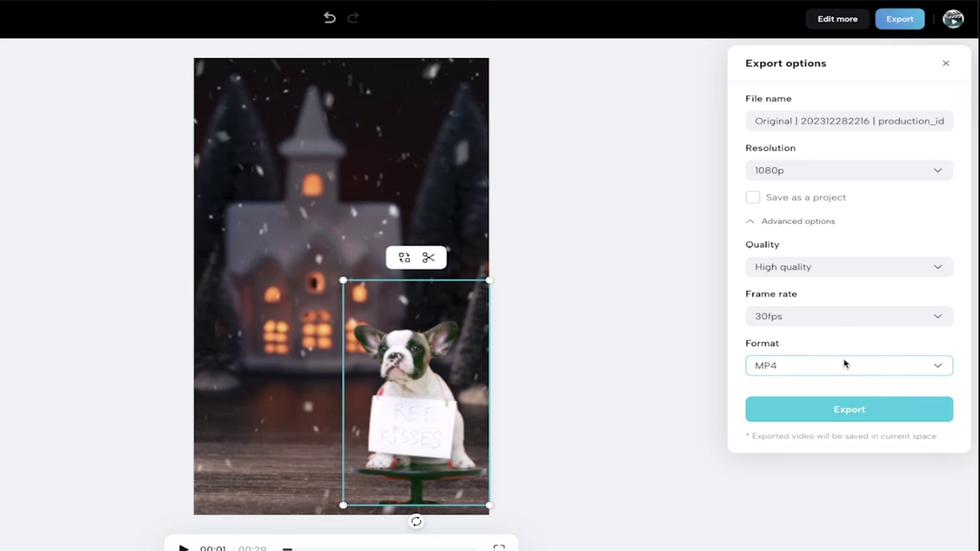
left_click(806, 411)
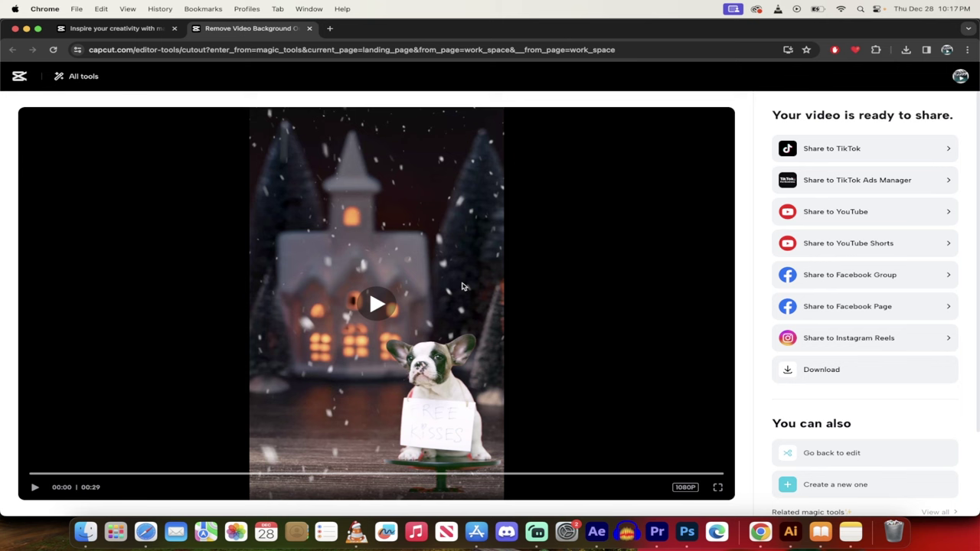
Preview the exported video, then download the finished MP4 to the computer.
left_click(377, 304)
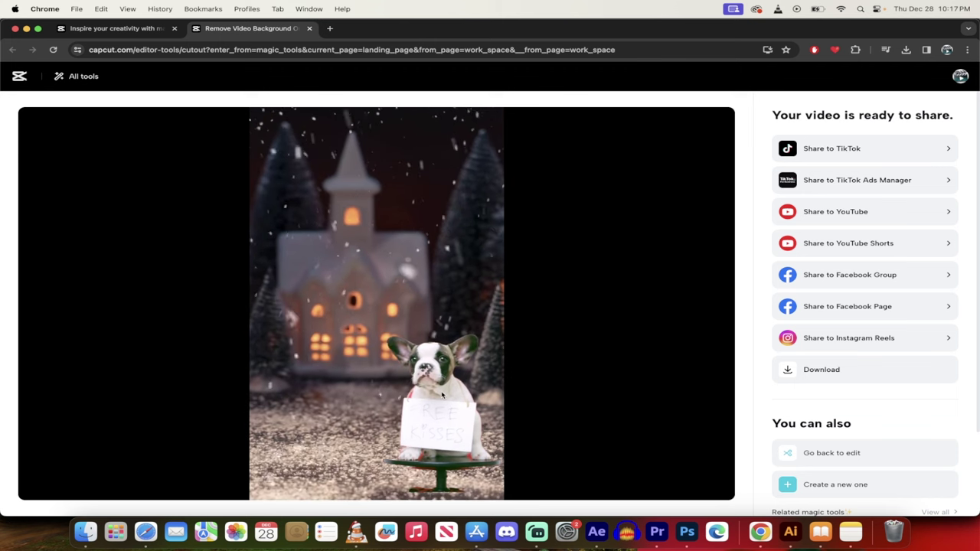
left_click(363, 420)
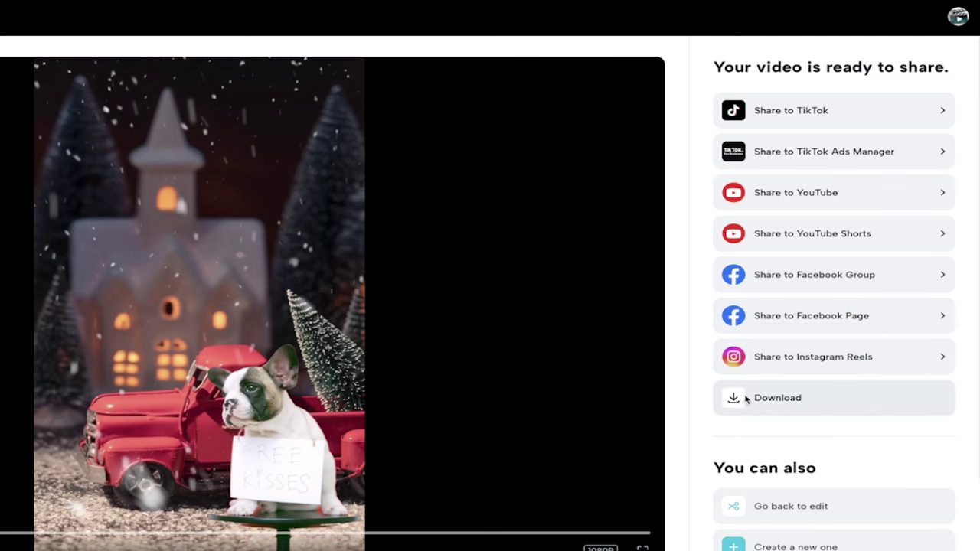
left_click(743, 398)
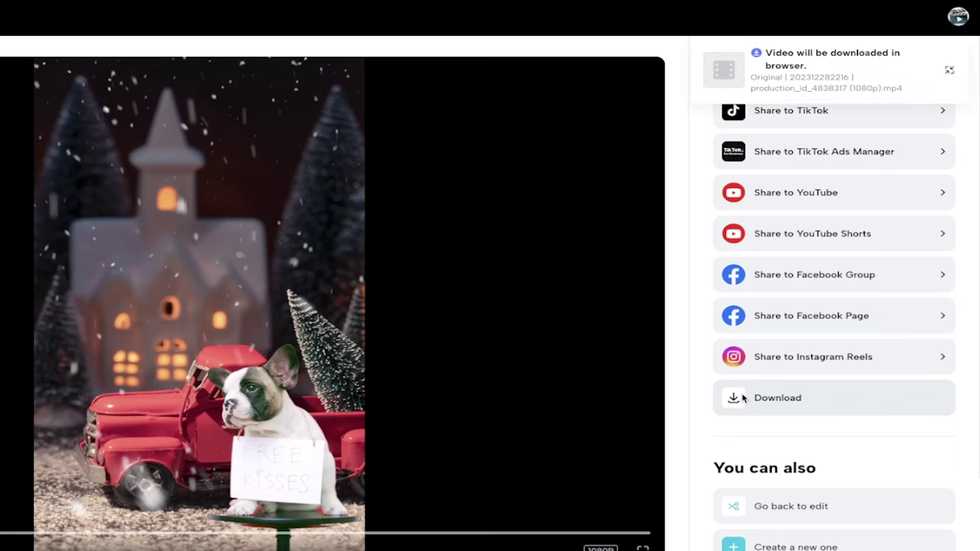